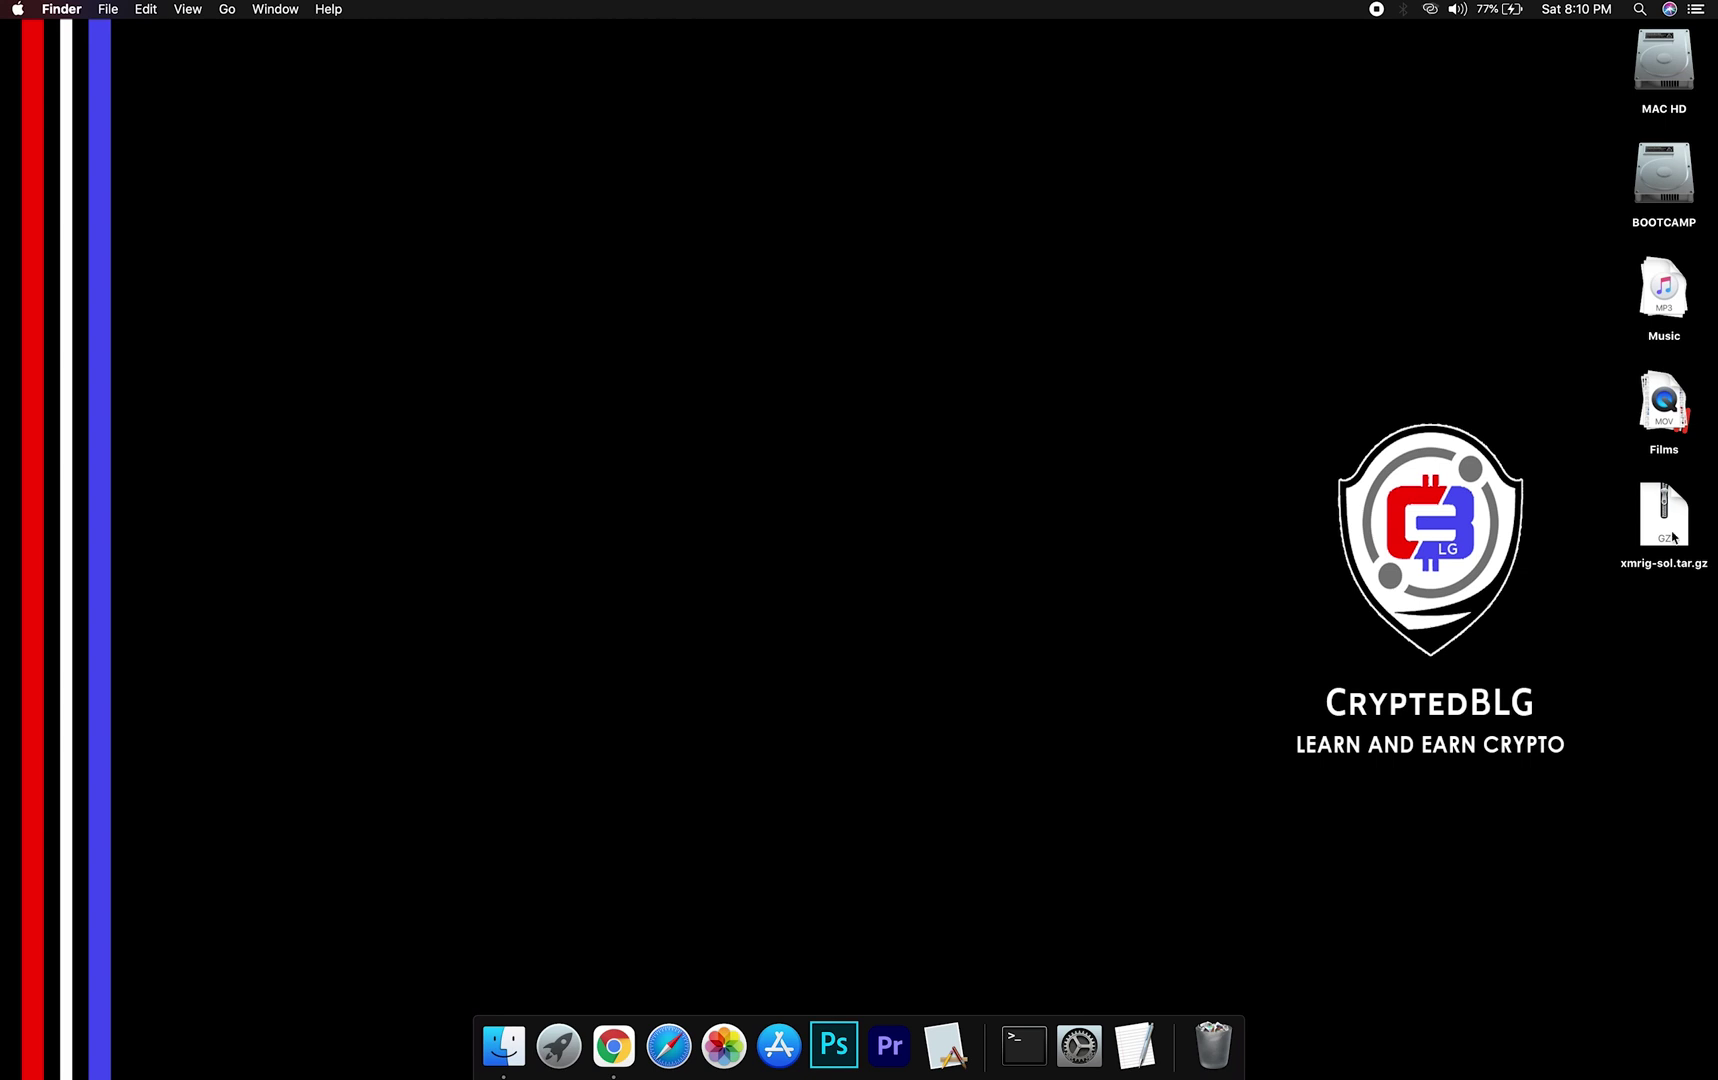
Step: Unpack xmrig-sol.tar.gz, open the xmrig-sol folder and bring up Open With for config.json
double_click(1664, 517)
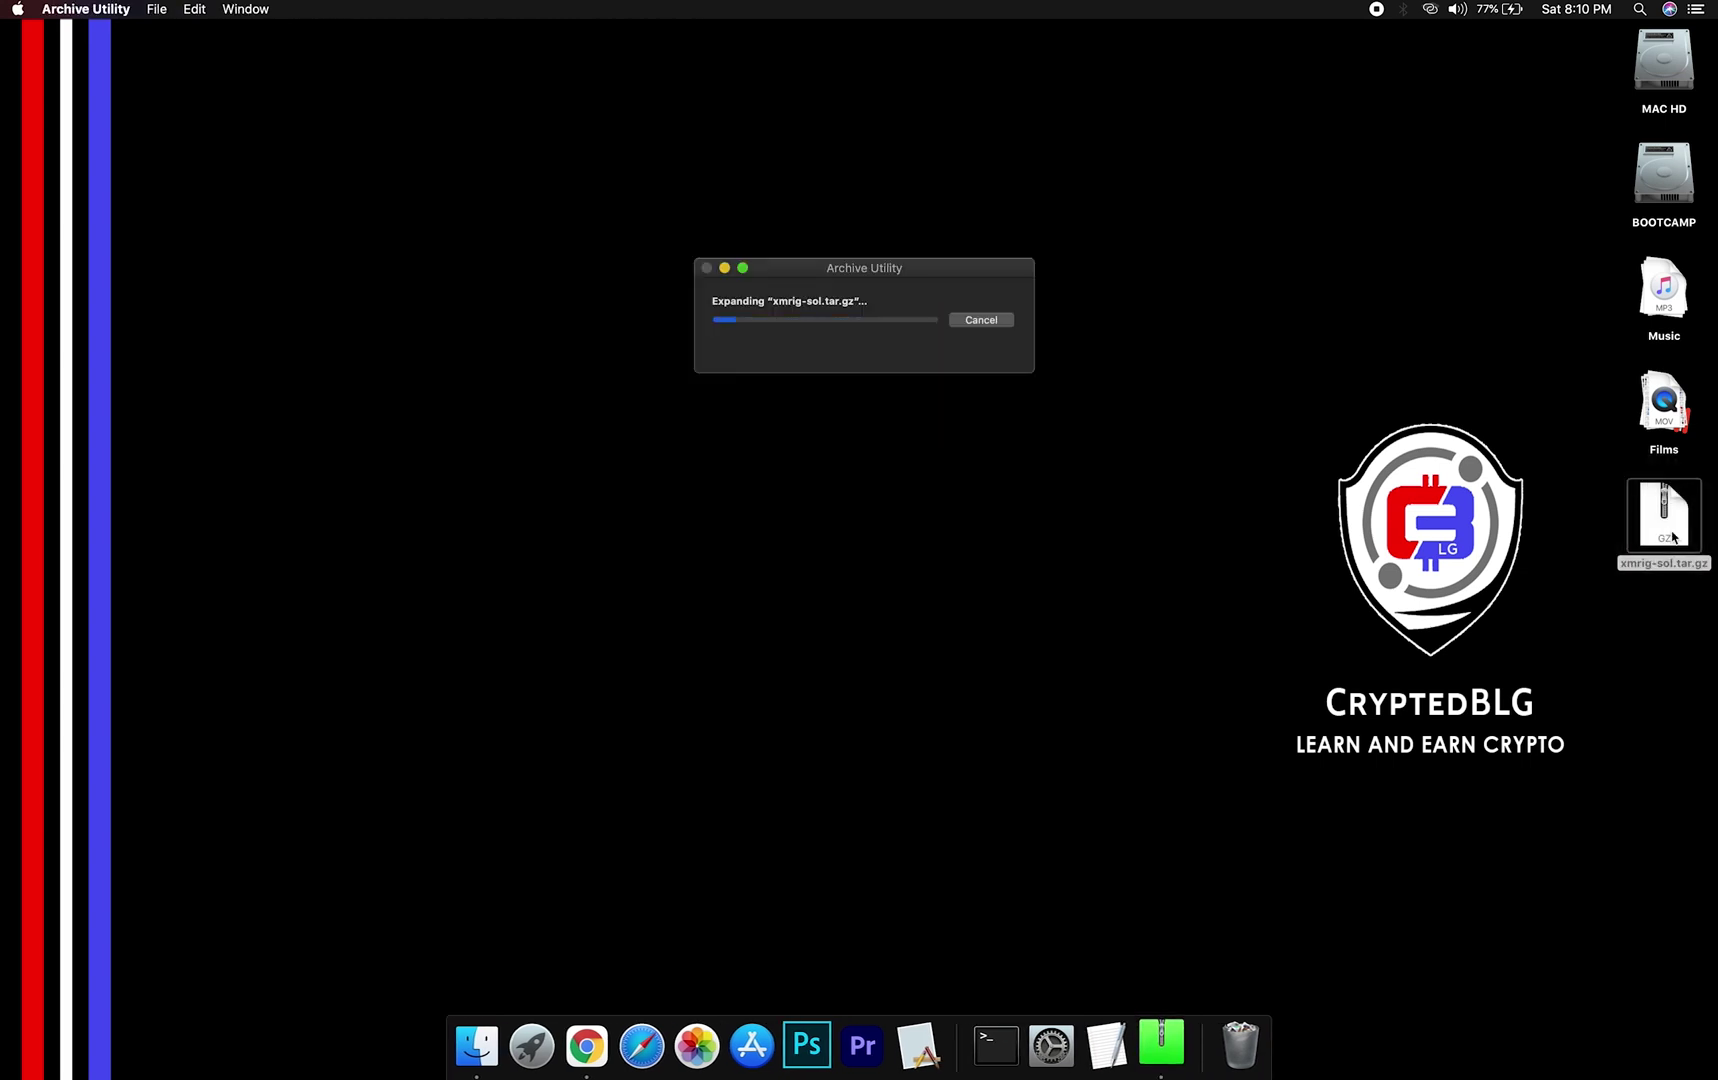
double_click(1664, 631)
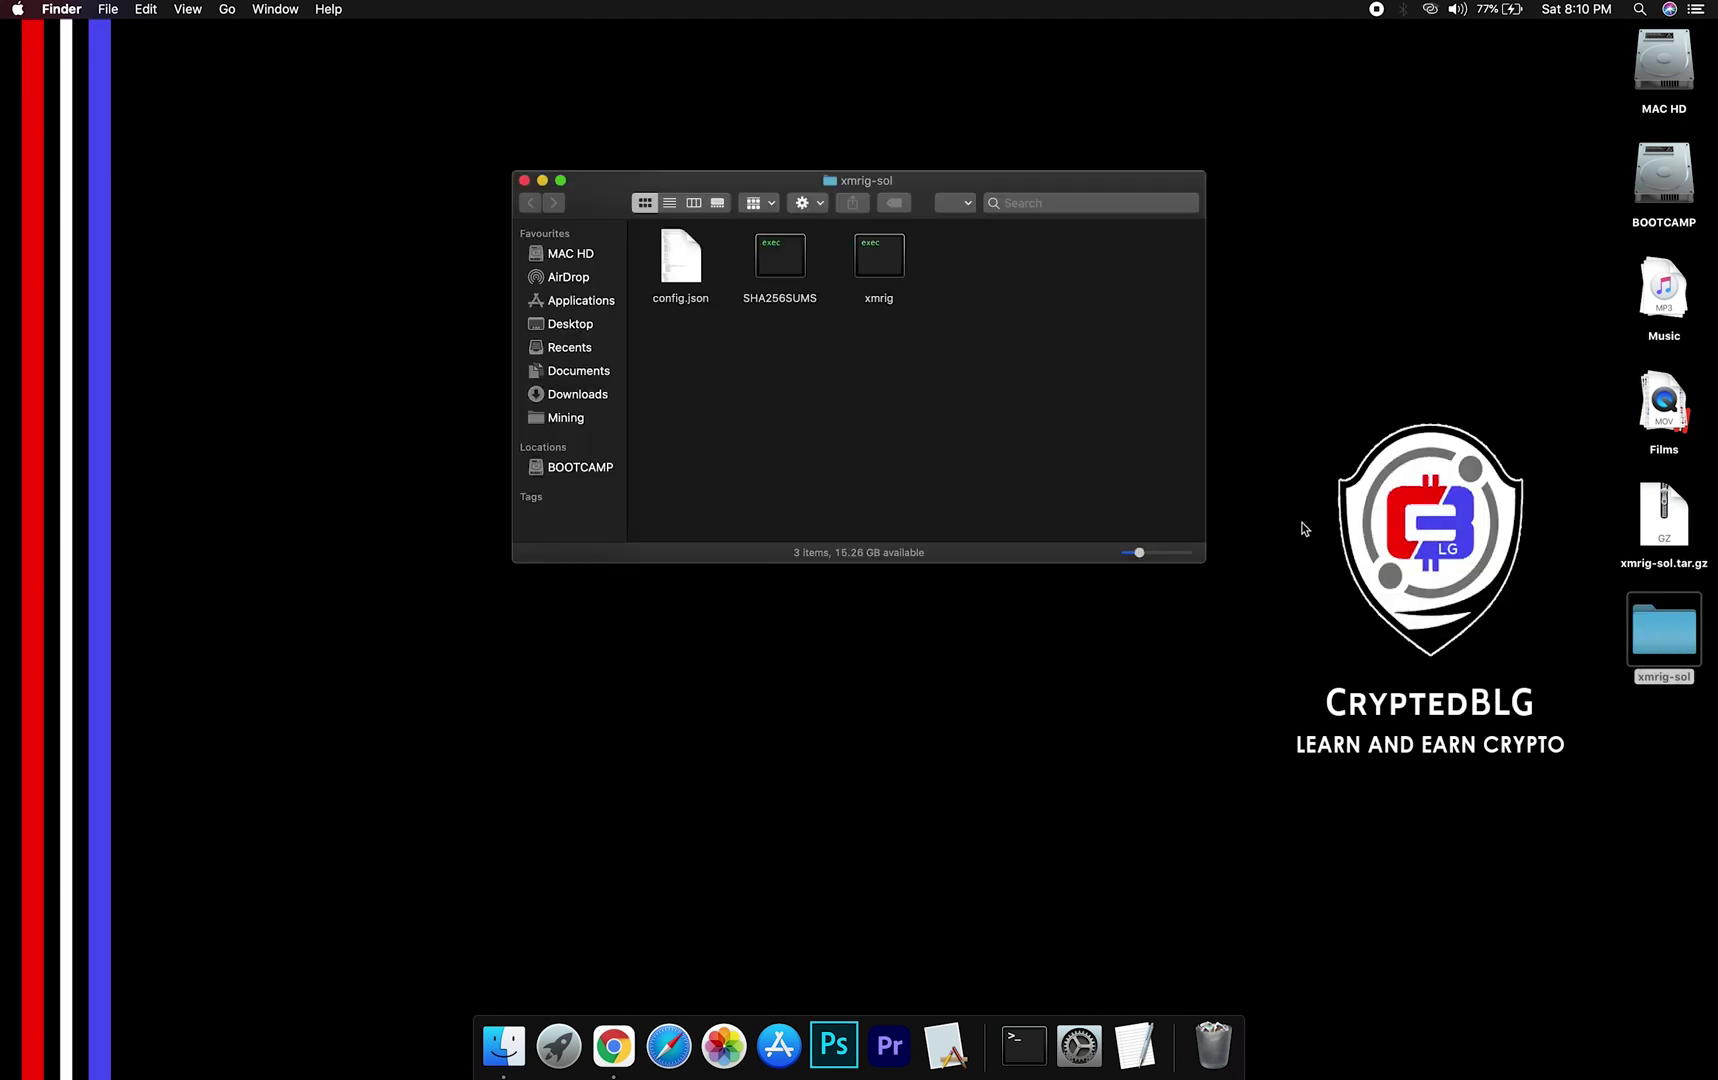
right_click(694, 273)
mouse_move(745, 295)
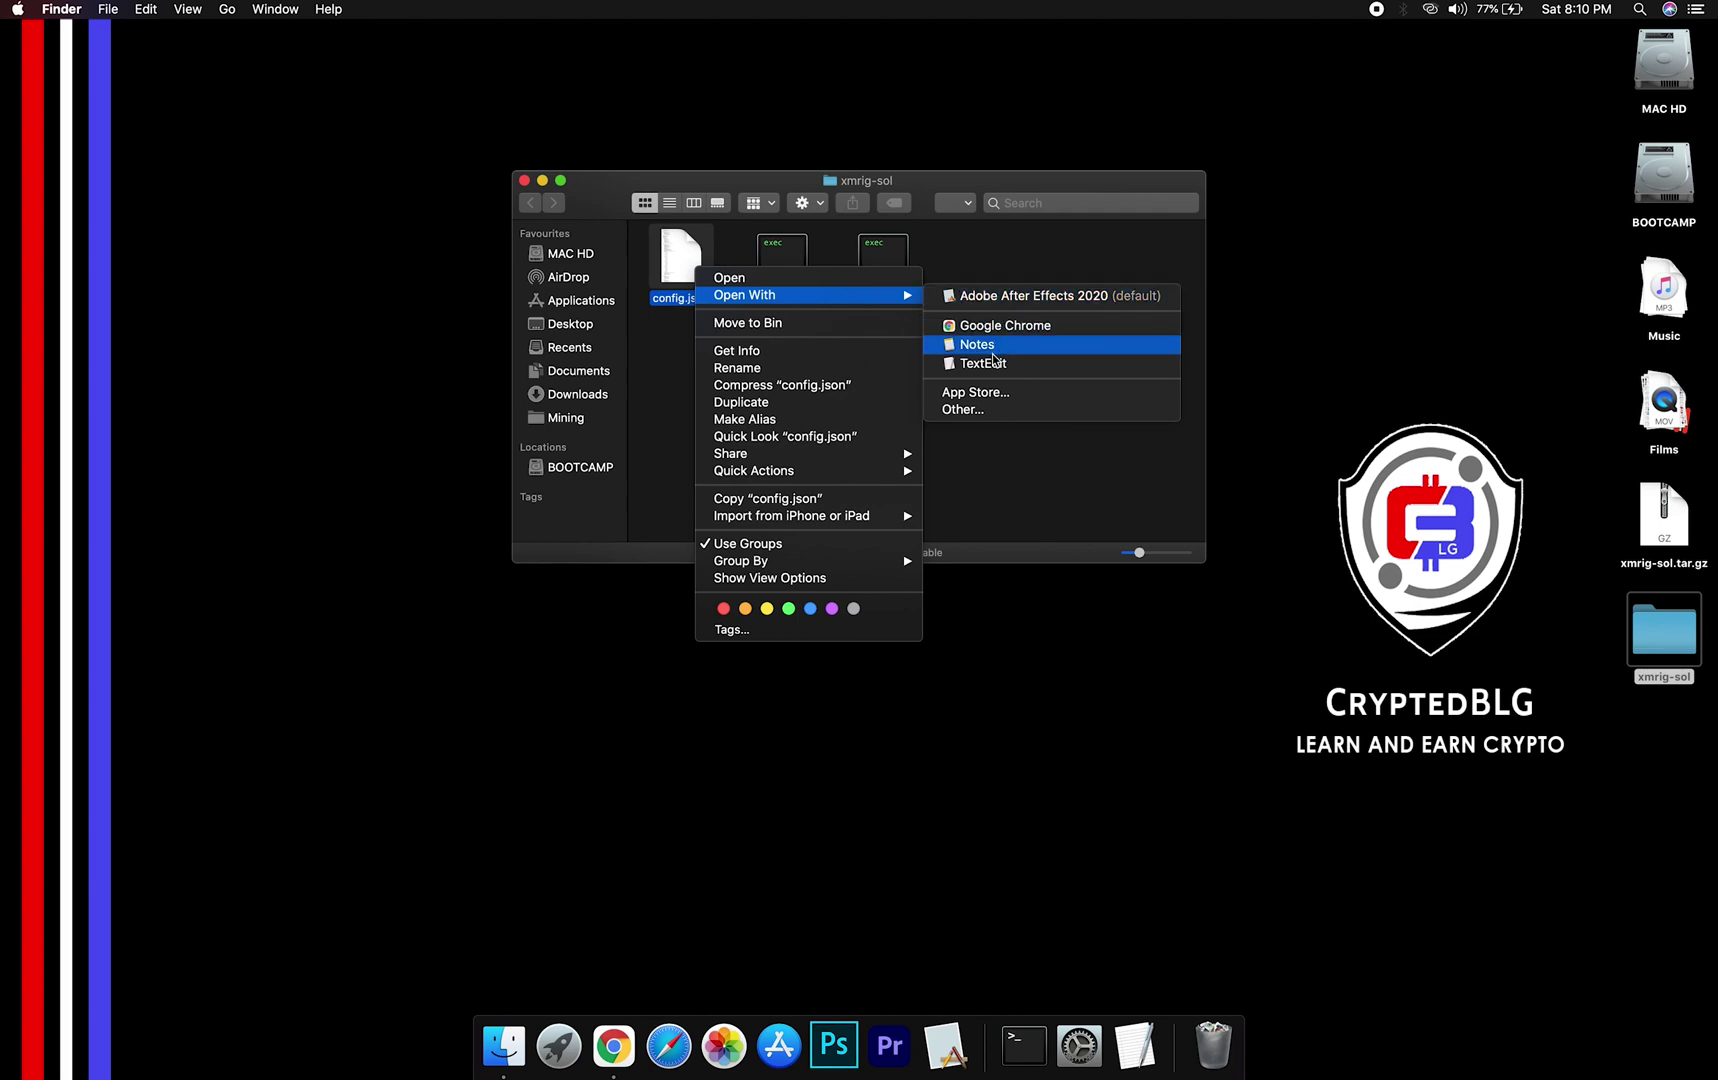
Step: In TextEdit, replace config.json's pool user placeholder with the SOL wallet address and worker MAC
left_click(982, 363)
left_click_drag(1046, 188, 1046, 631)
scroll(1020, 639, "down", 1)
left_click_drag(392, 474, 718, 478)
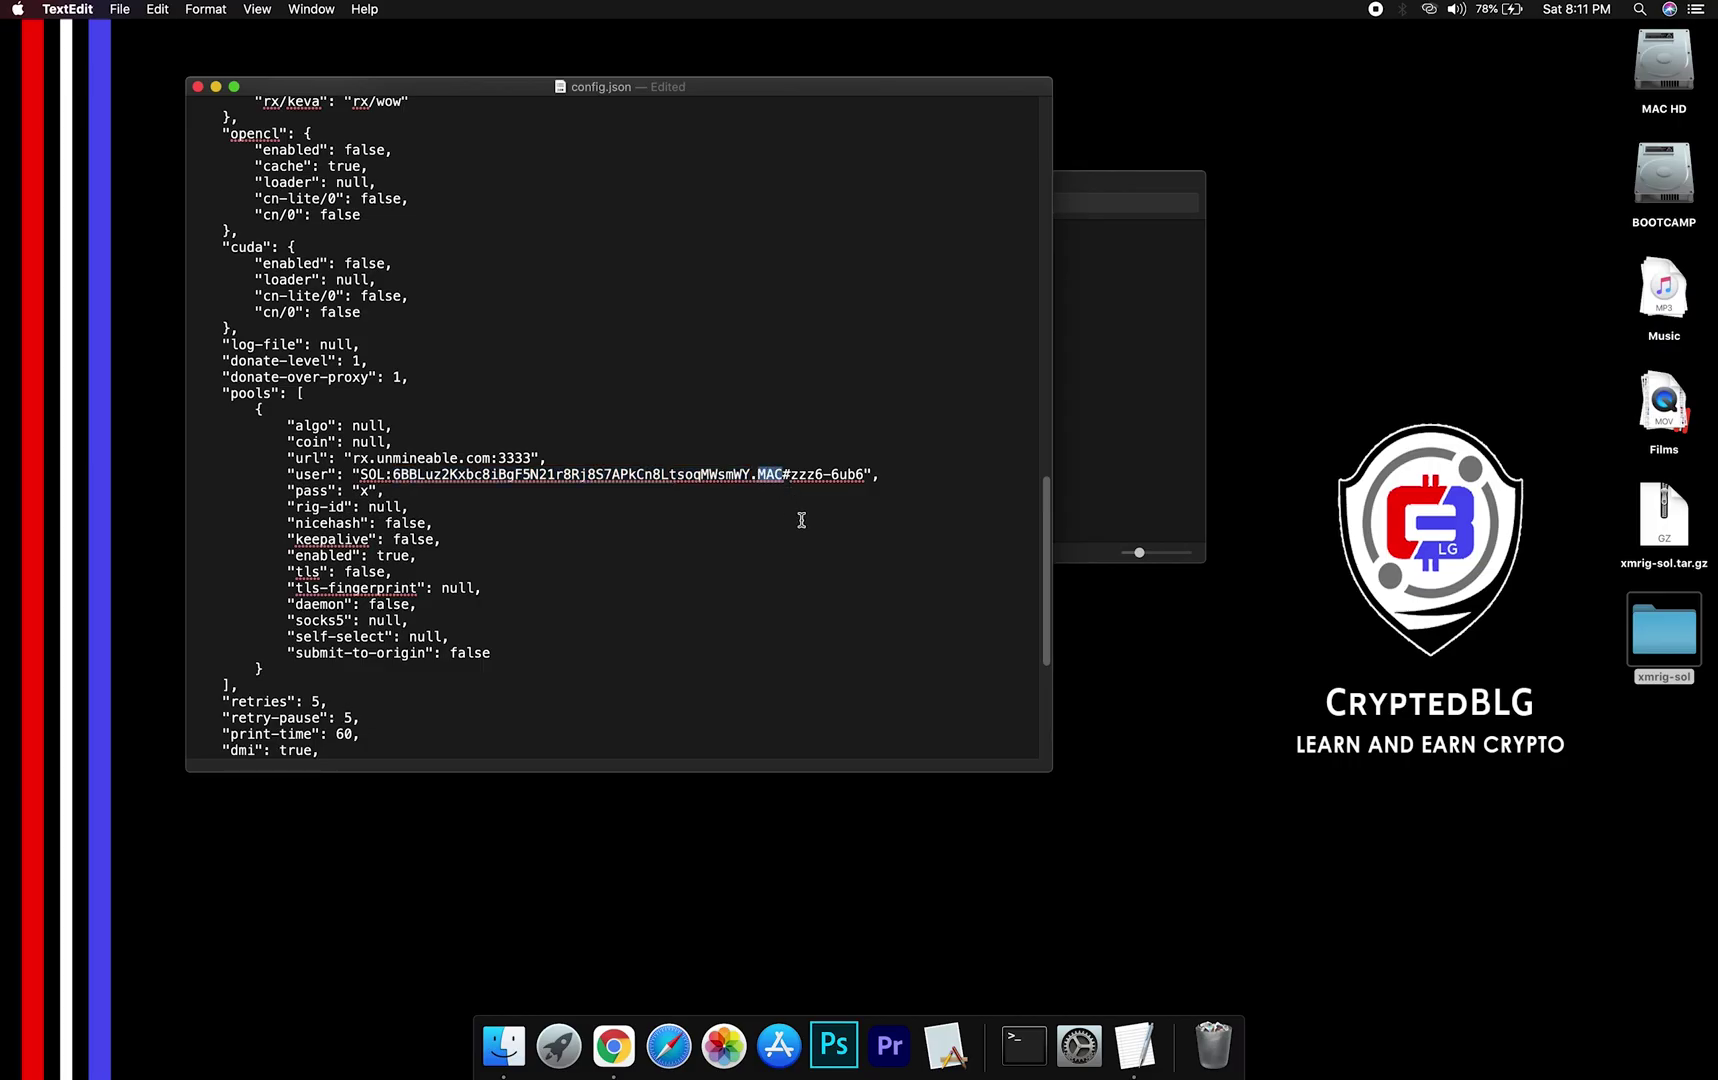
left_click(801, 520)
Step: Close config.json, try launching xmrig, and dismiss the unidentified-developer warning
left_click(197, 87)
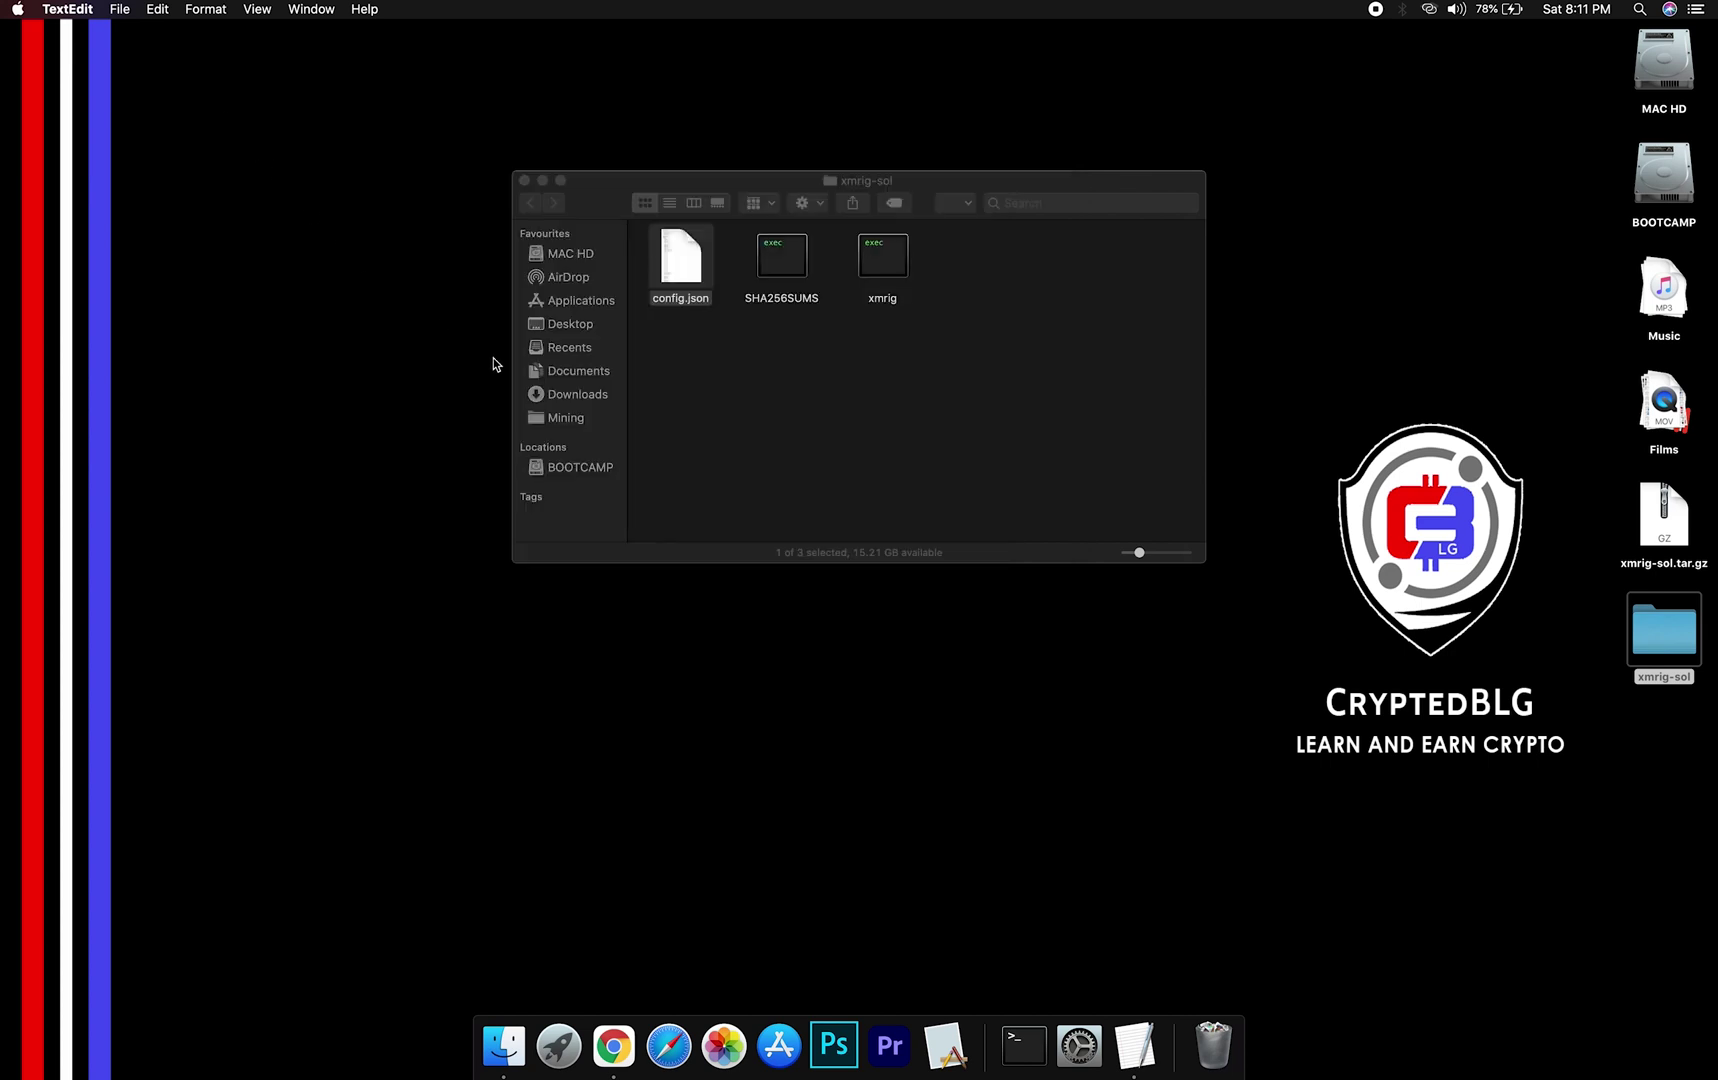
double_click(899, 273)
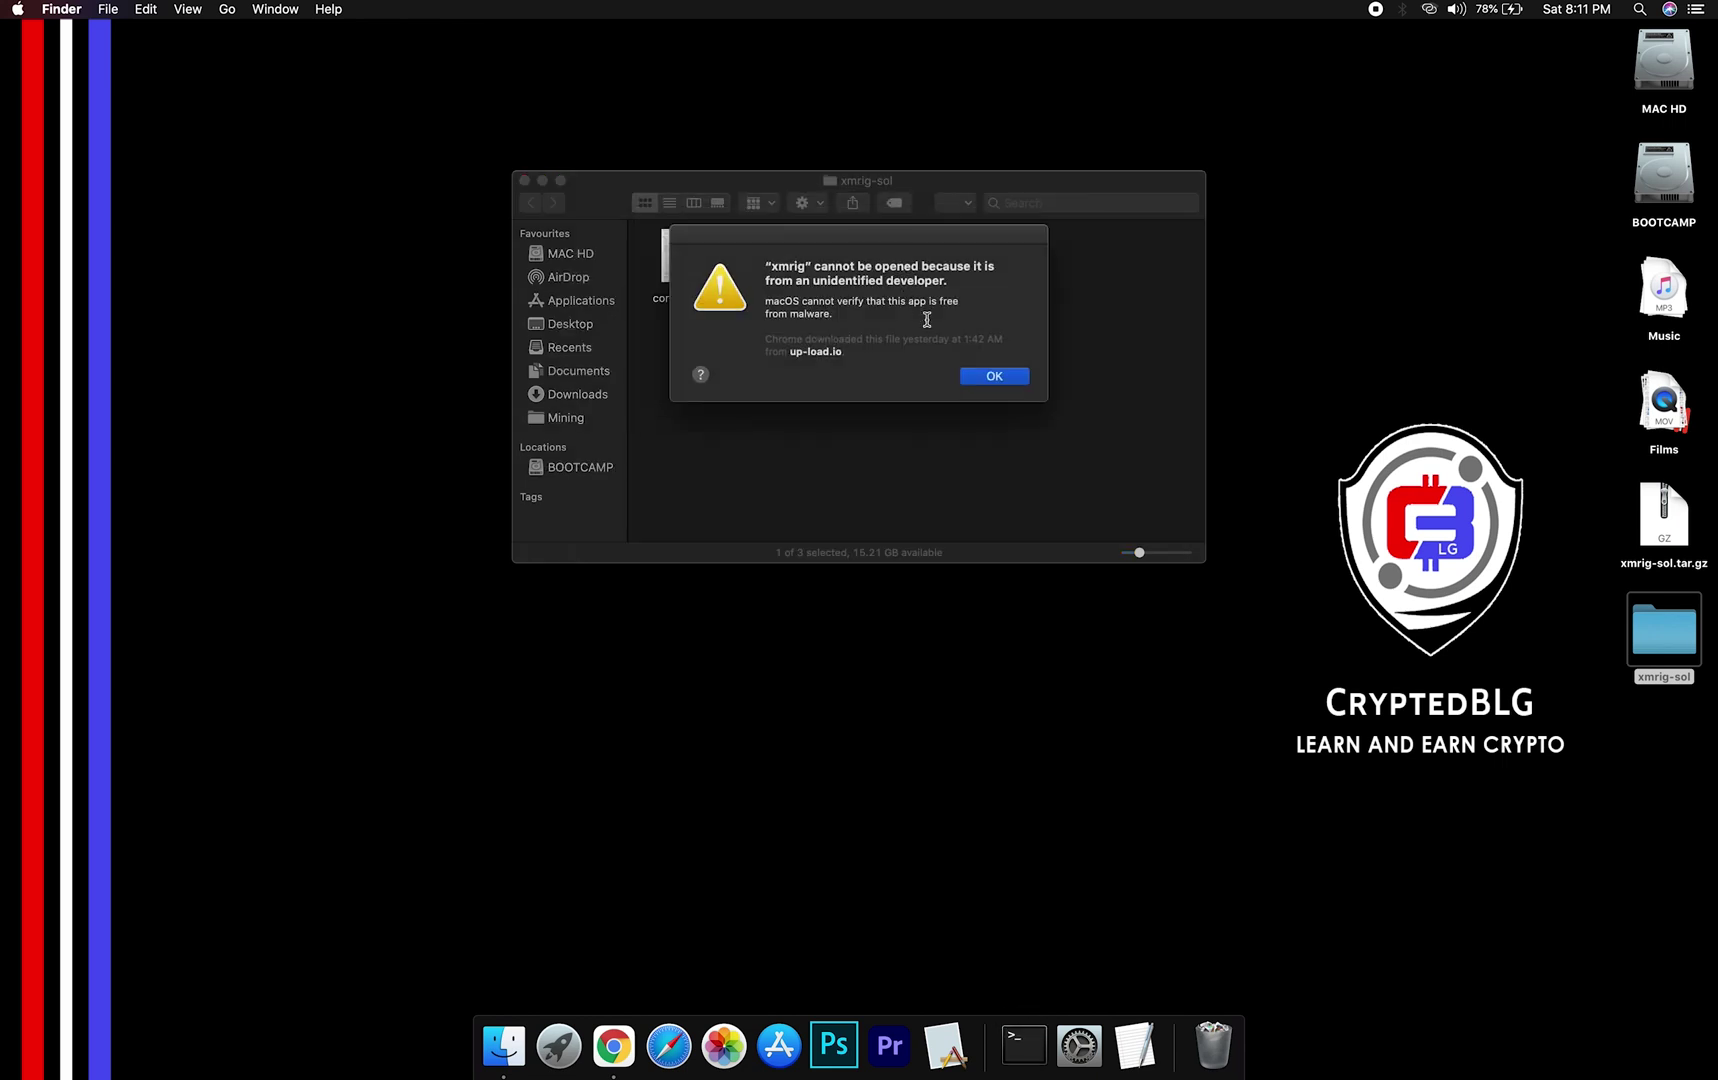
left_click(992, 380)
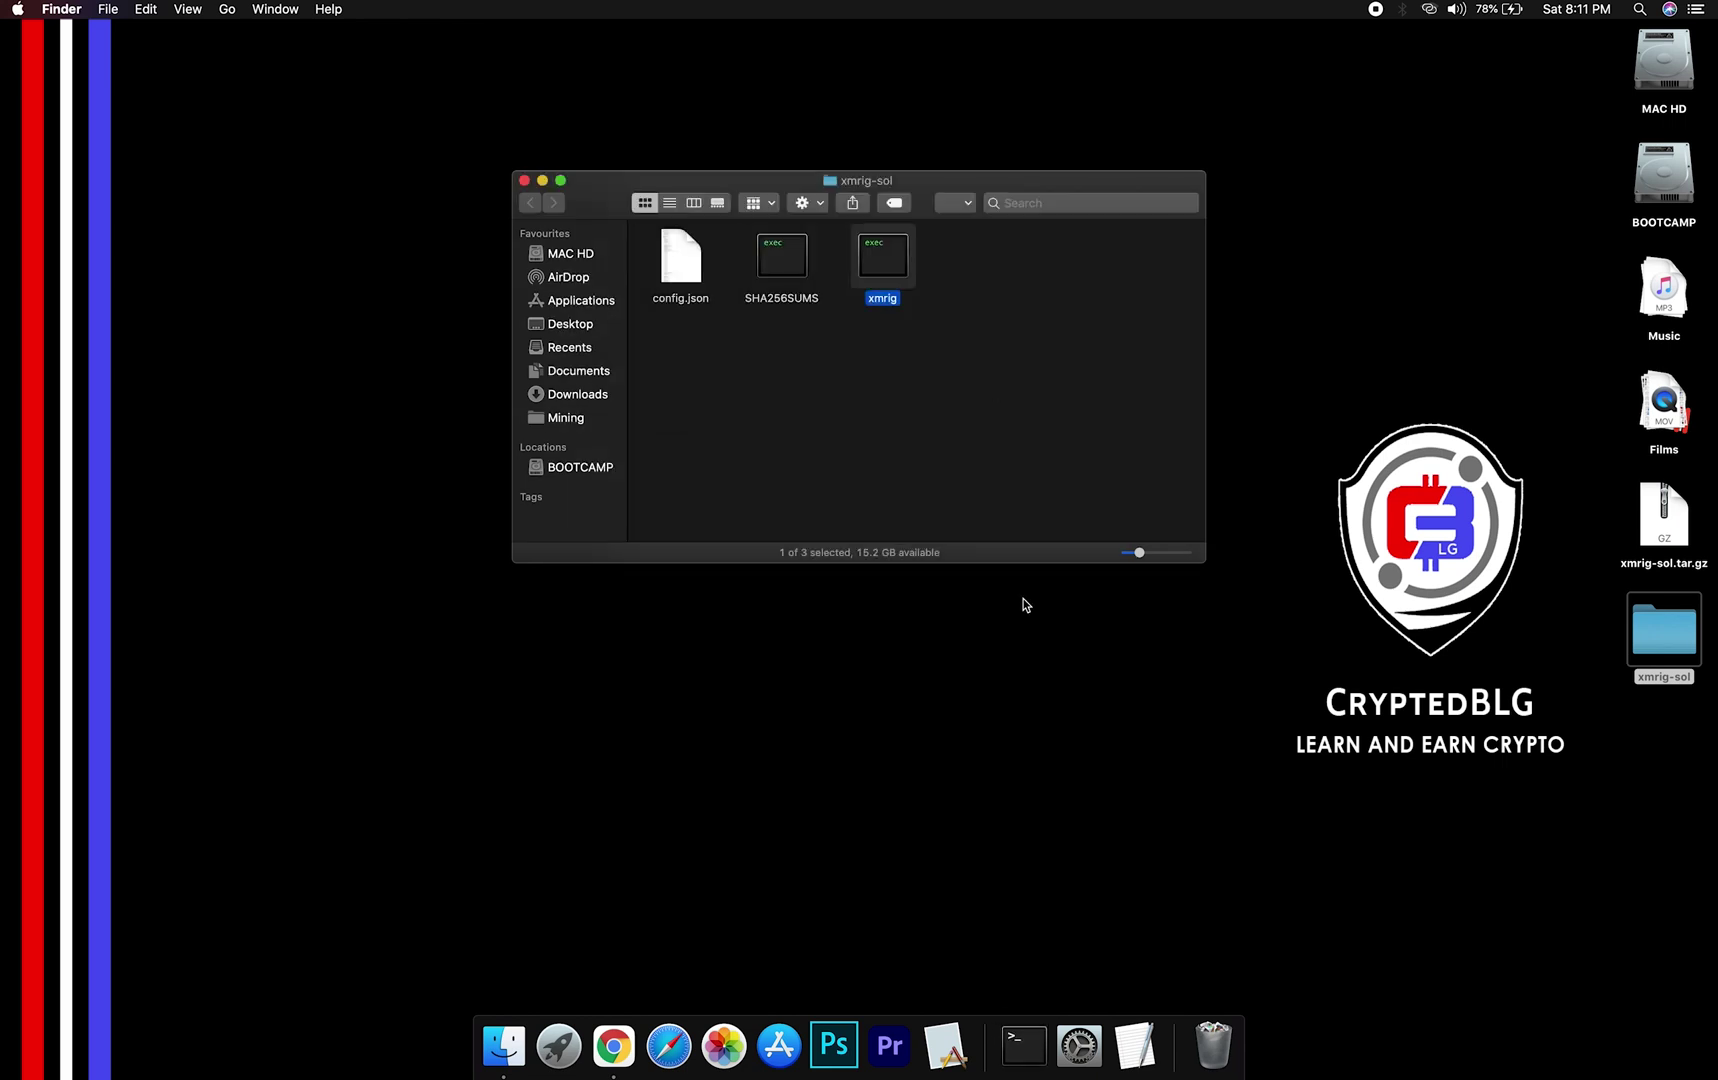
Step: Approve xmrig with Open Anyway in Security & Privacy, confirm the launch, and close the settings
left_click(19, 9)
left_click(81, 58)
left_click(557, 439)
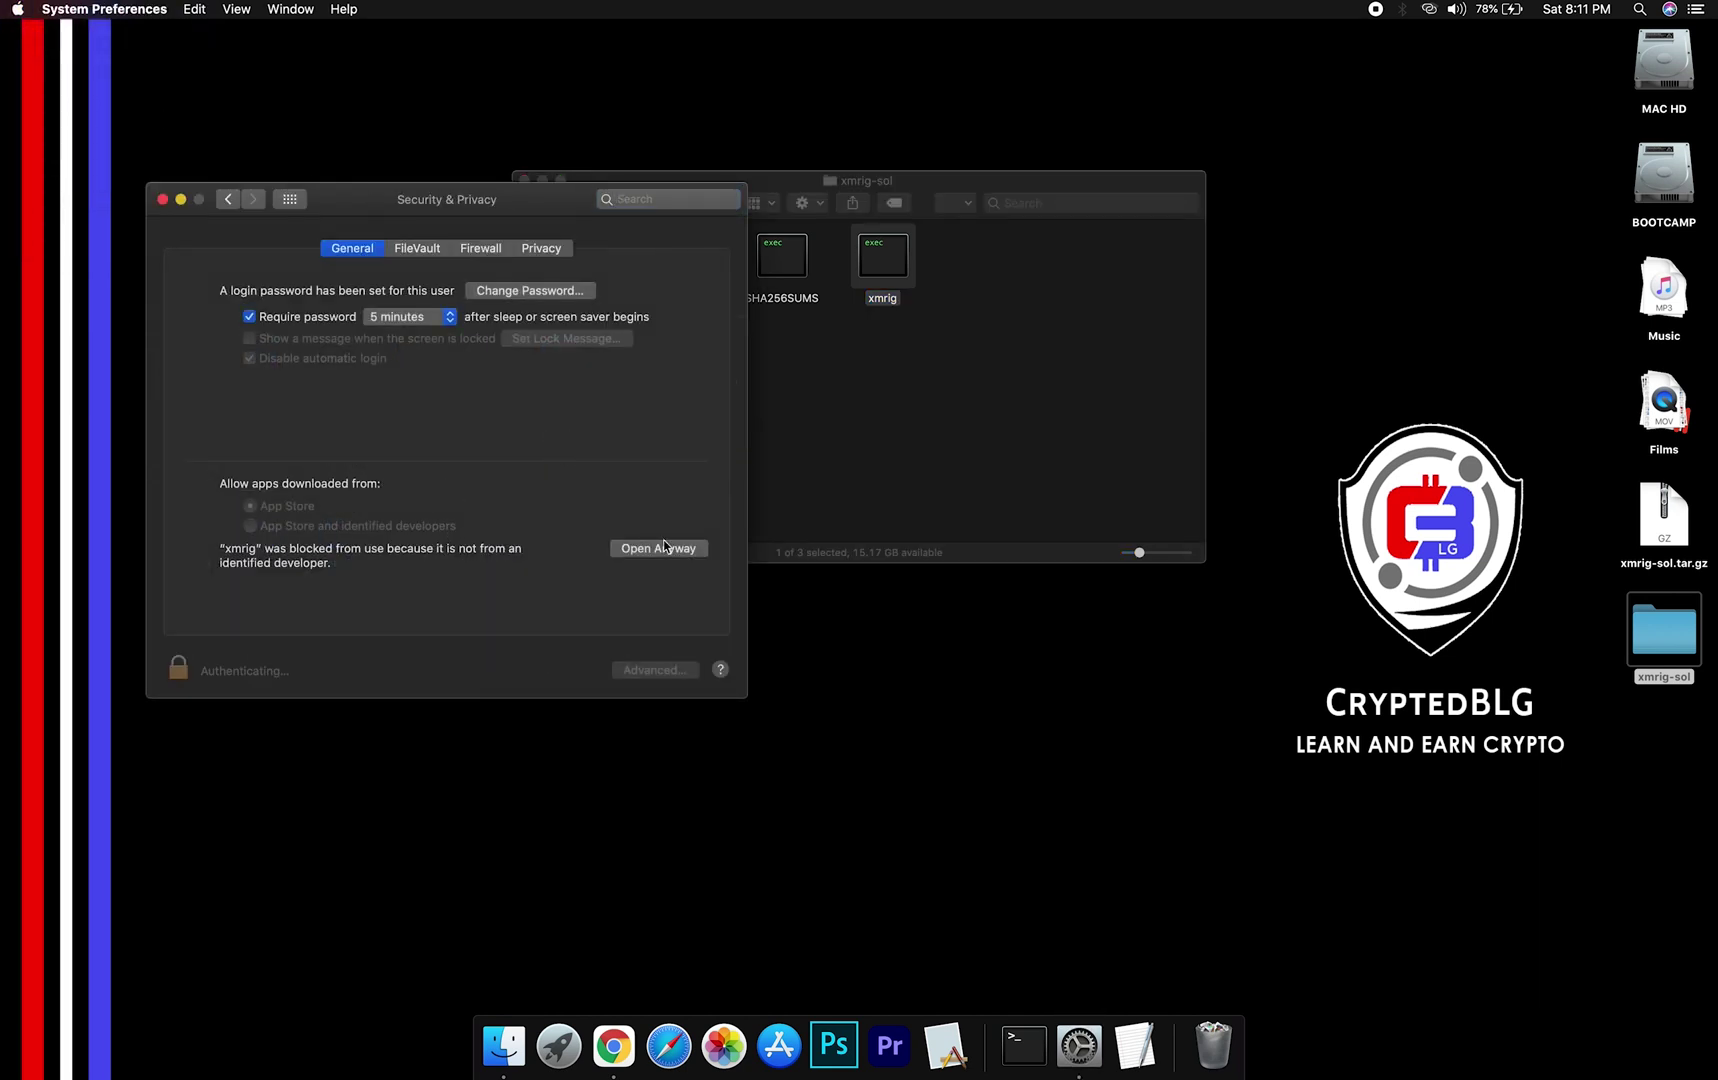
left_click(659, 548)
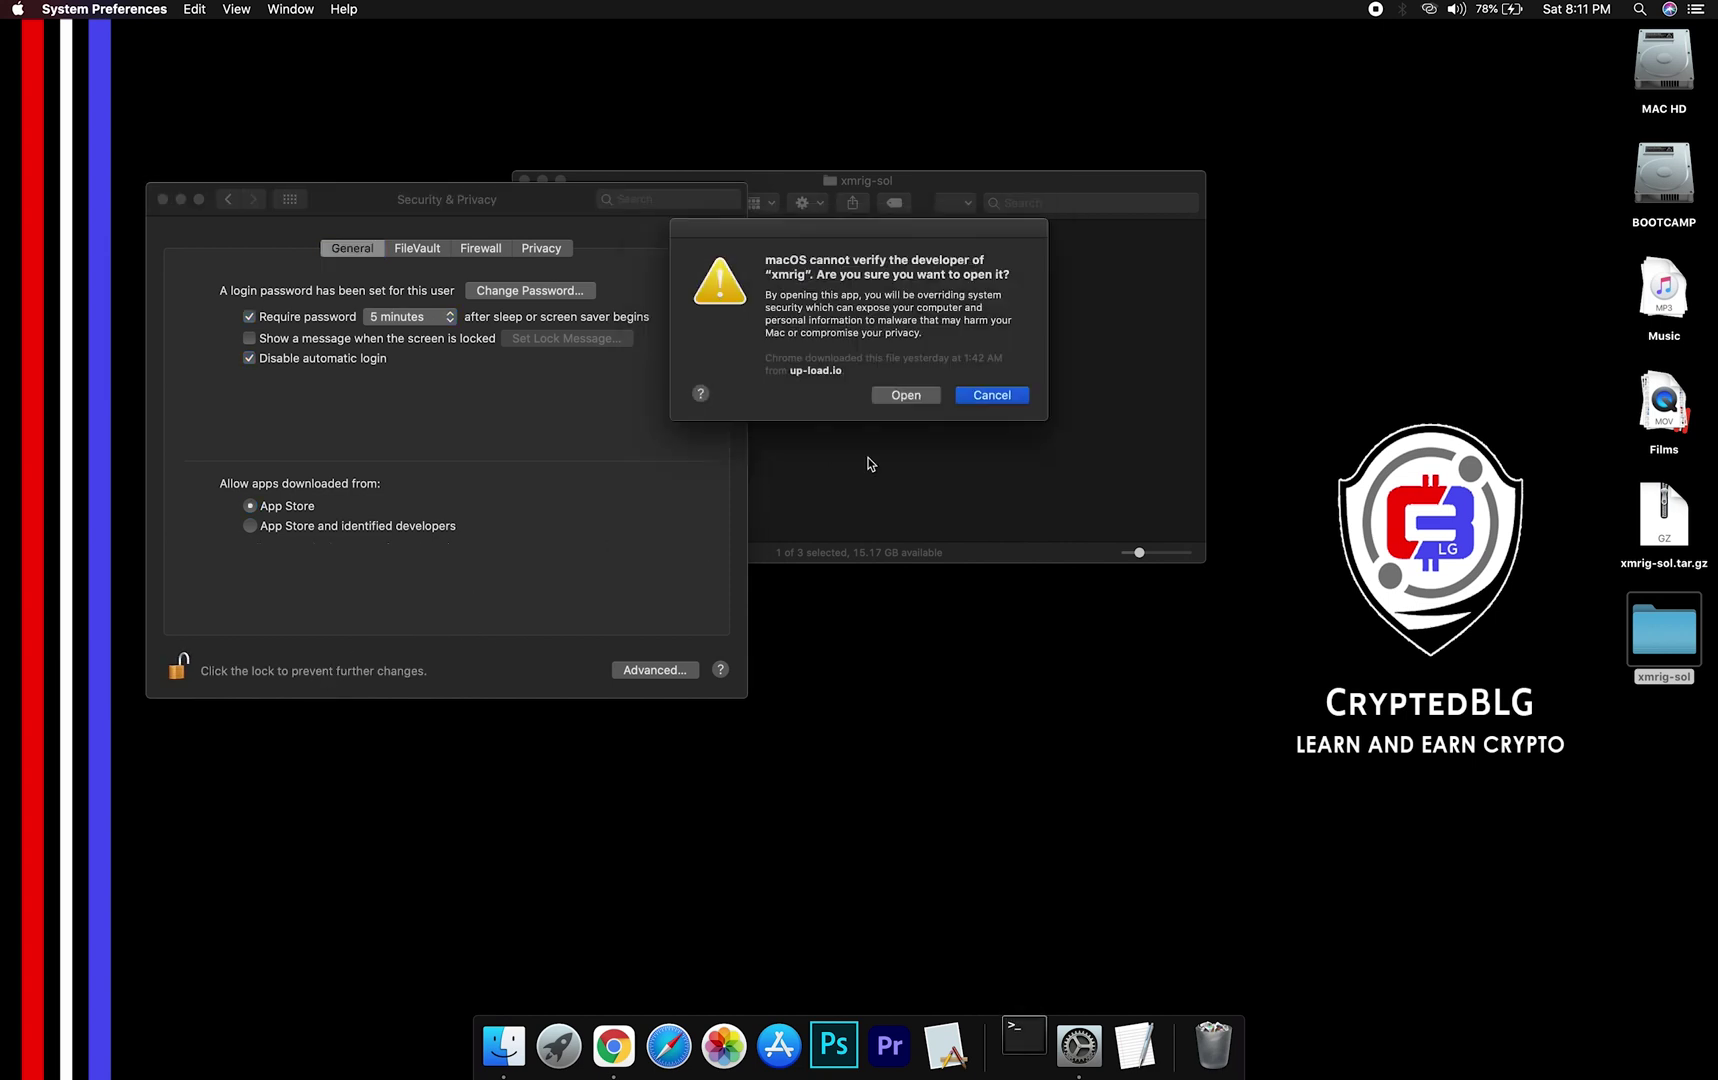
left_click(906, 395)
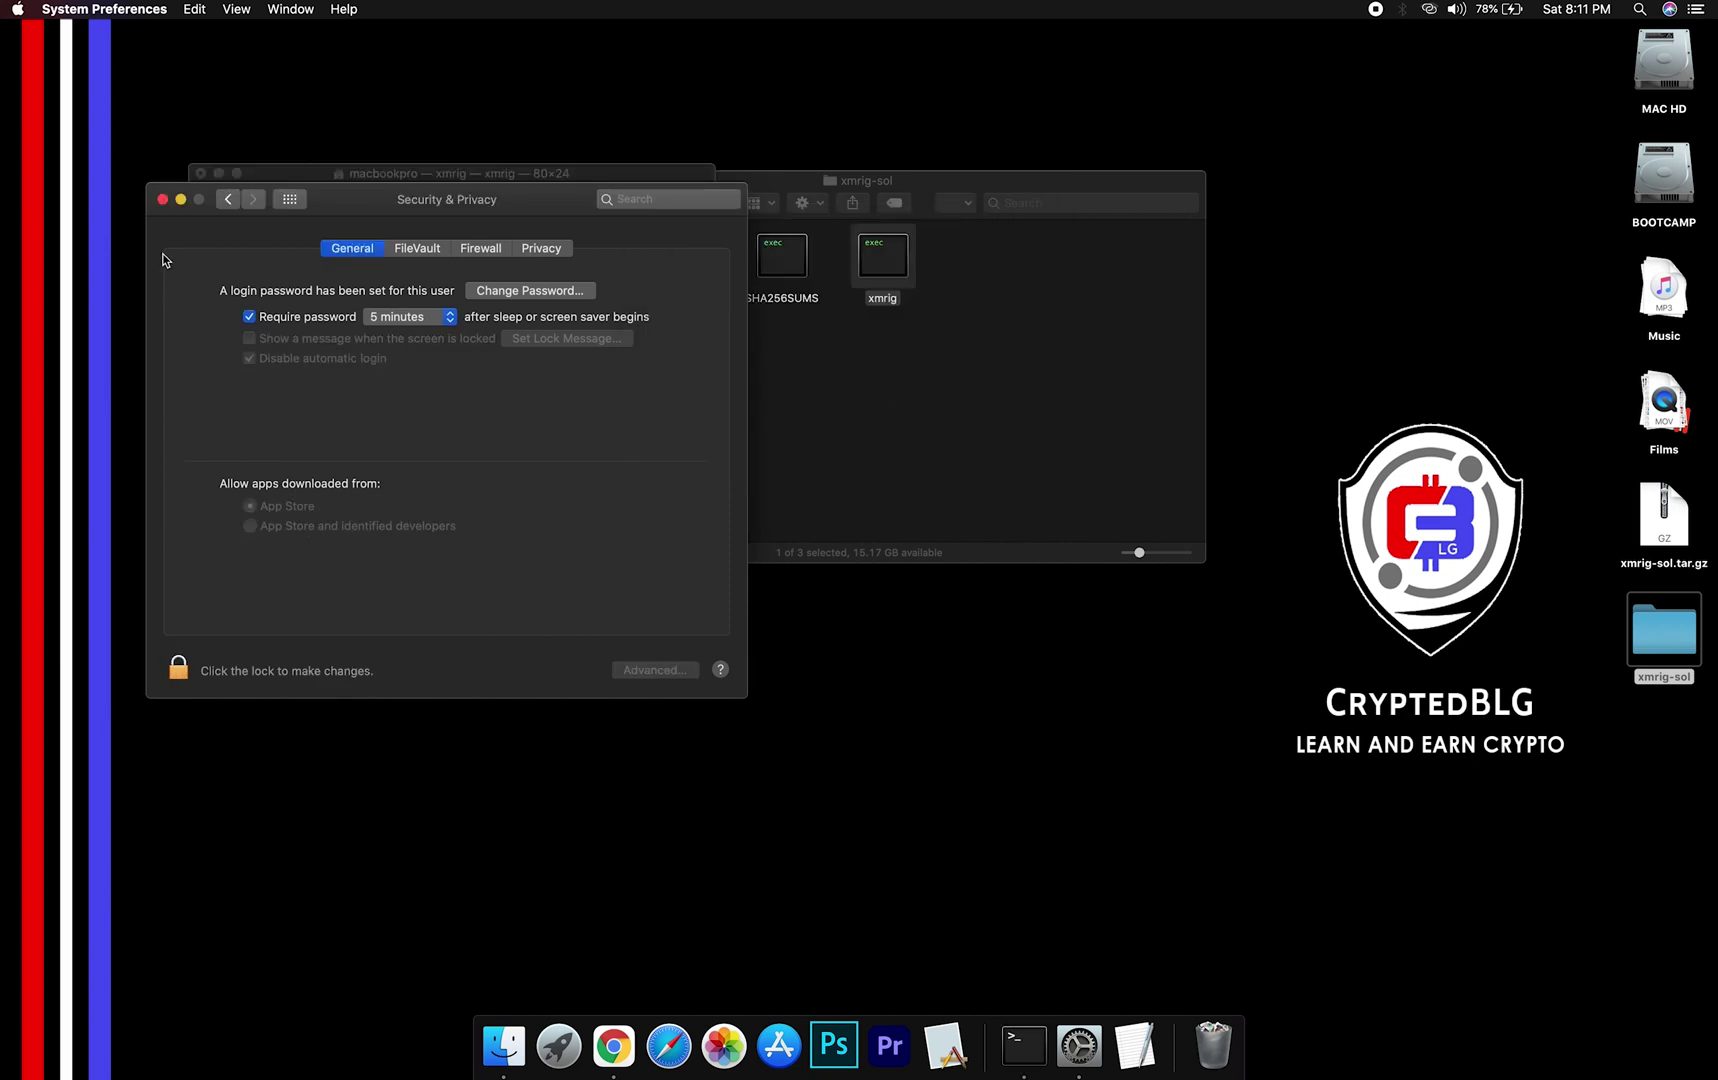
left_click(161, 199)
Step: Enlarge the Terminal miner window and print the hashrate (about 1182 H/s) and results summary
key("super+Tab")
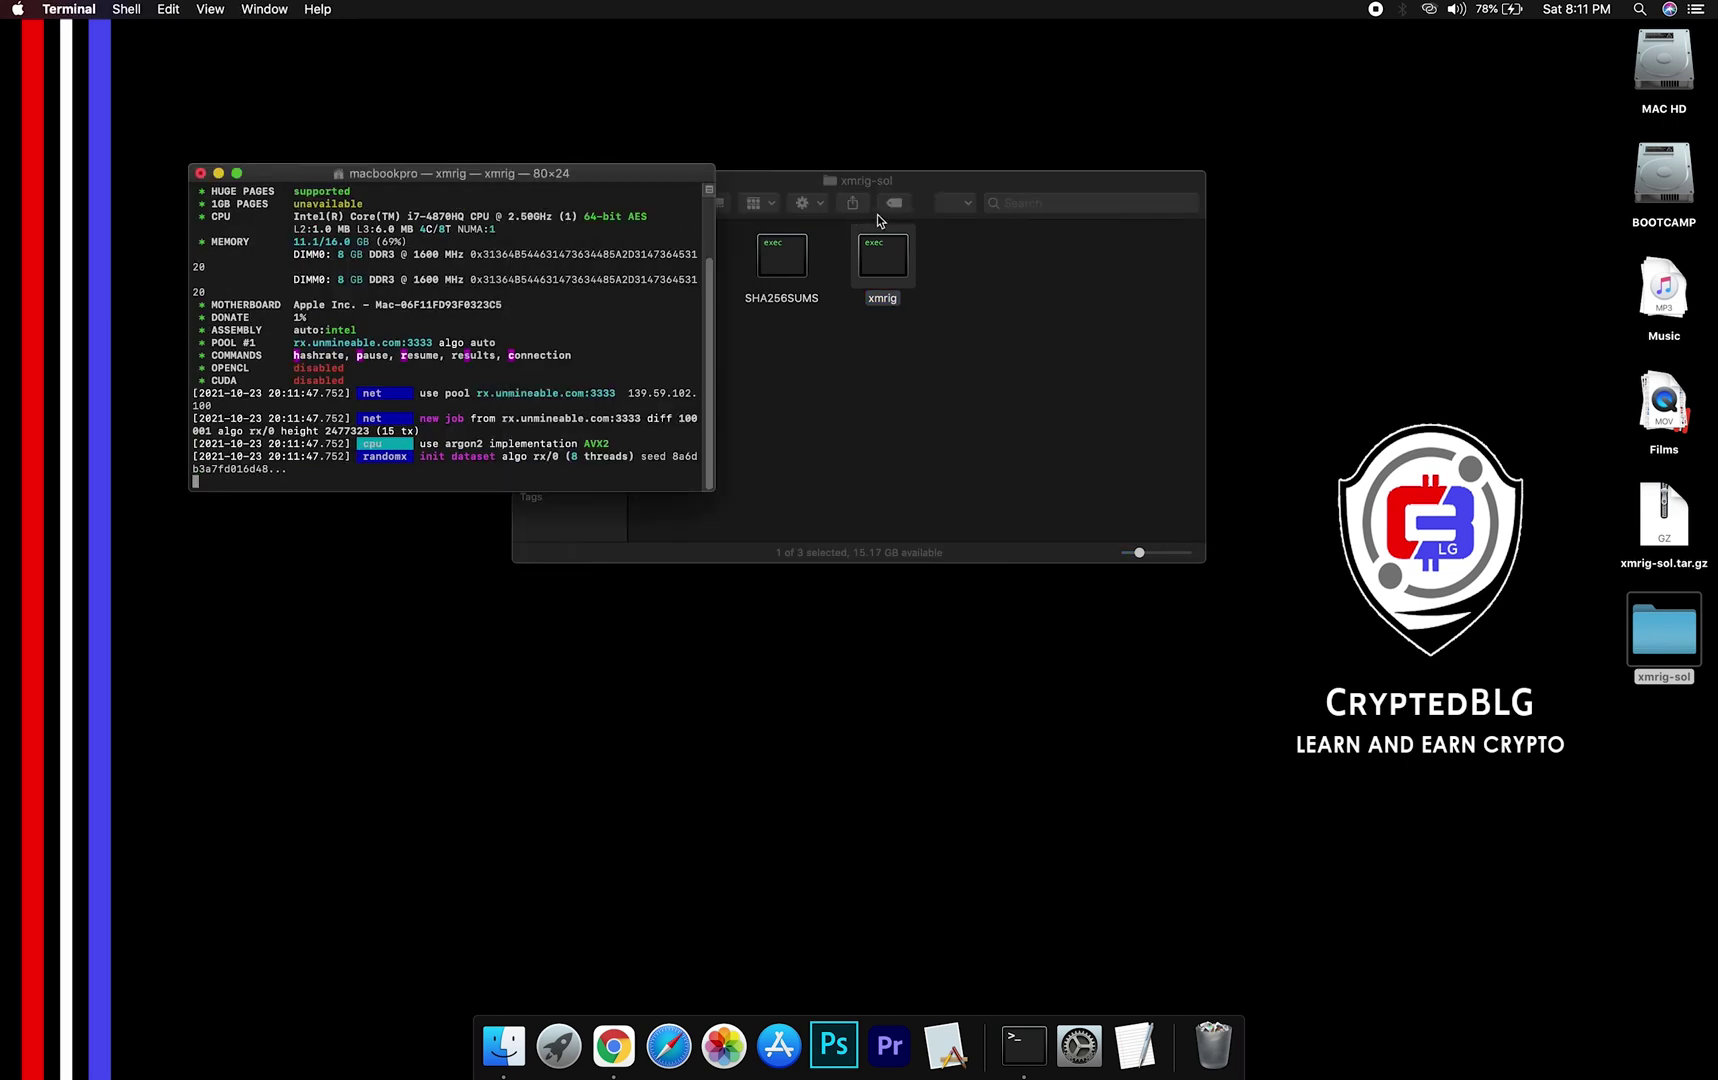
left_click_drag(713, 494, 1027, 736)
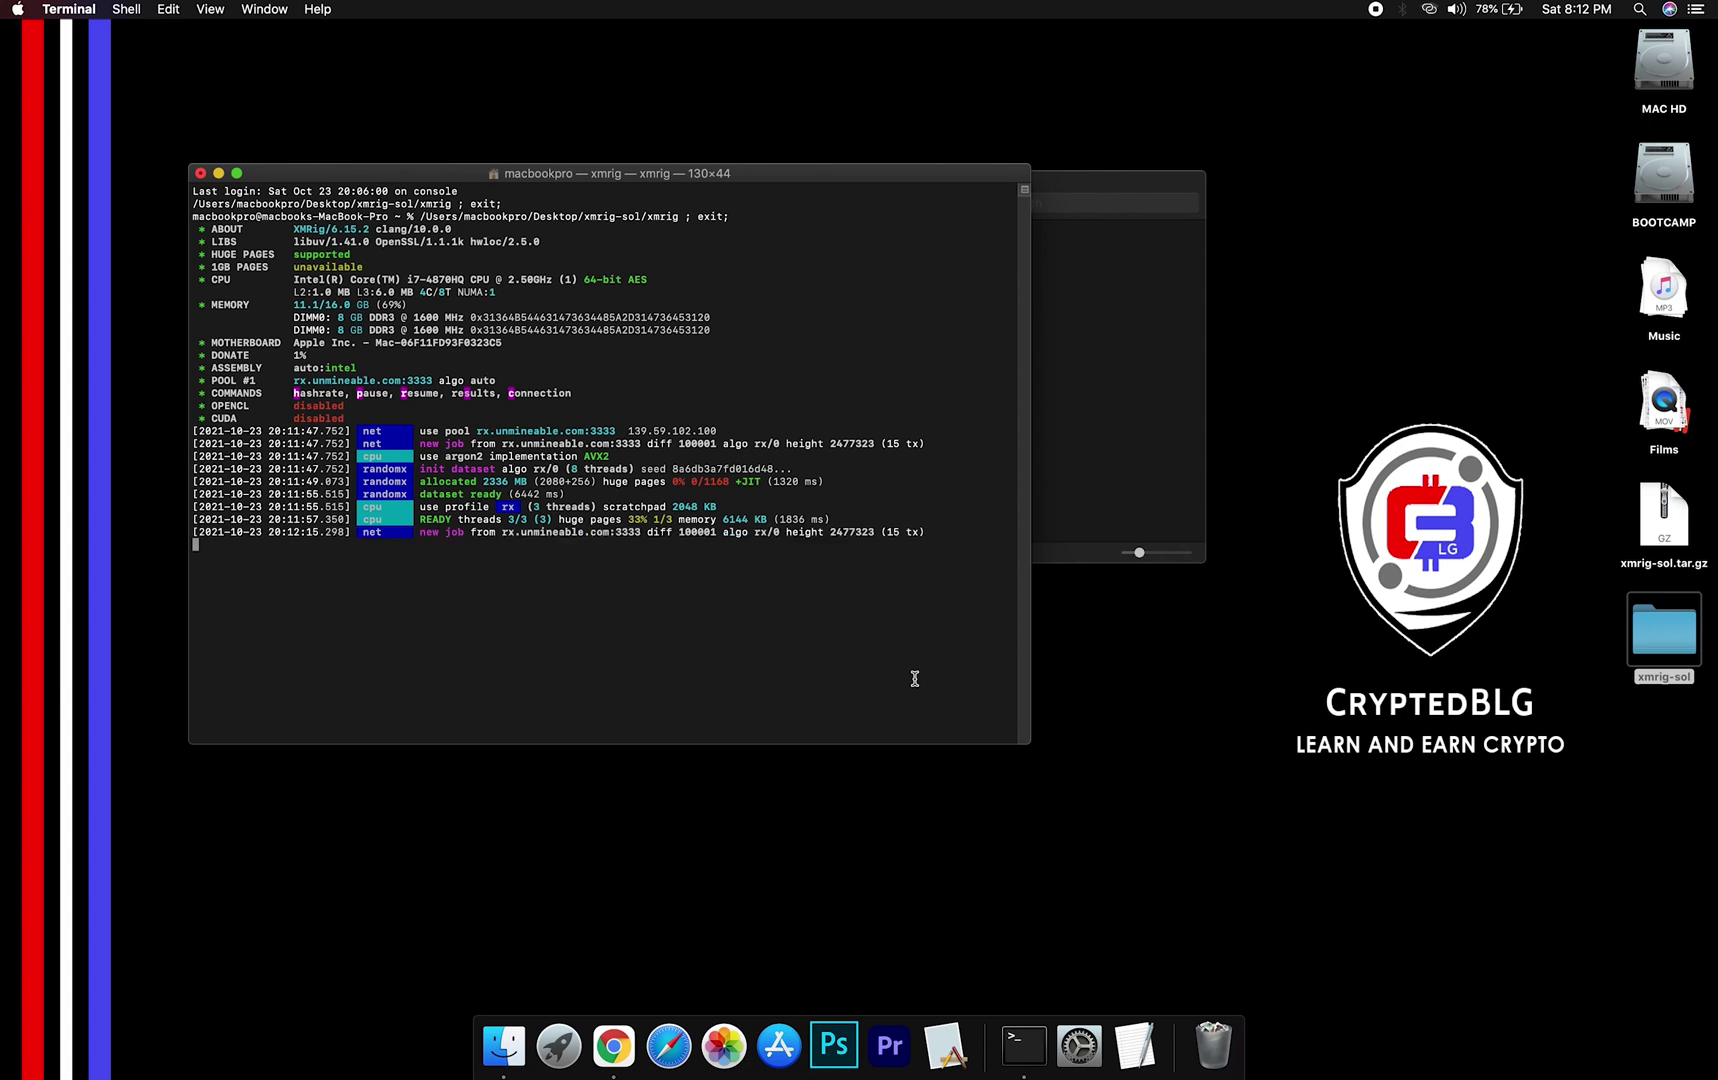
key("h")
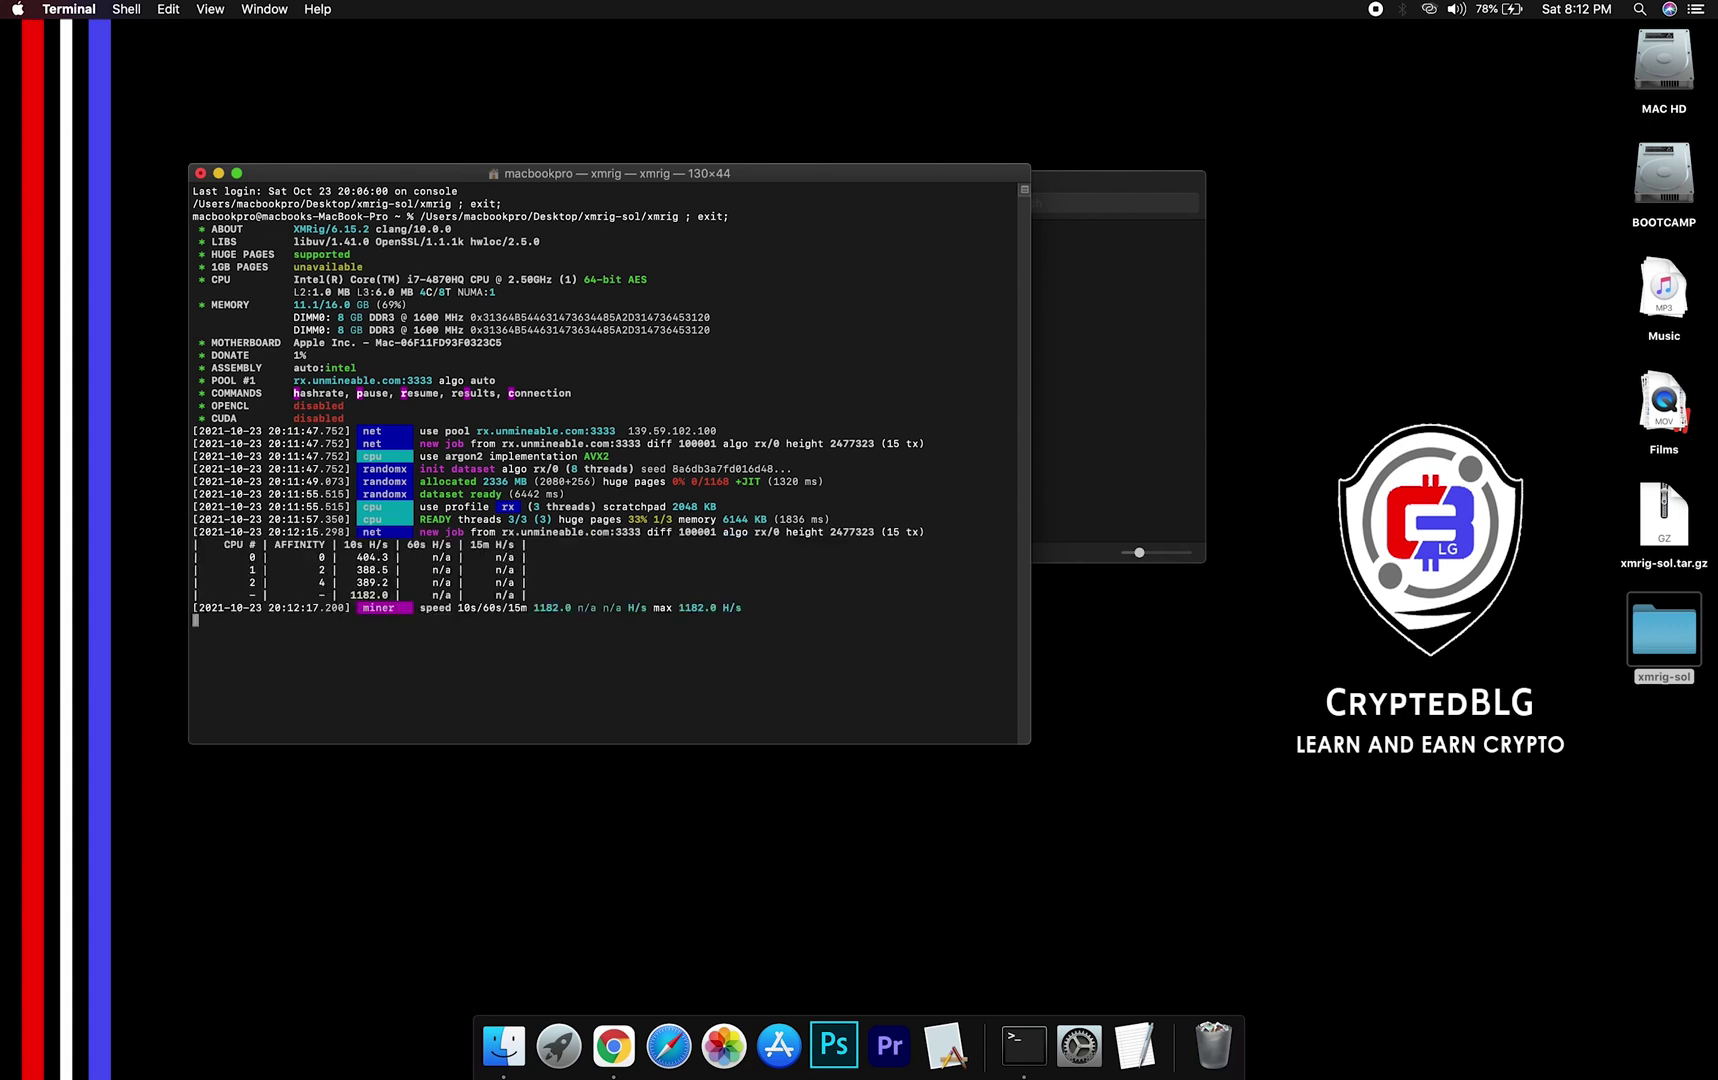
key("s")
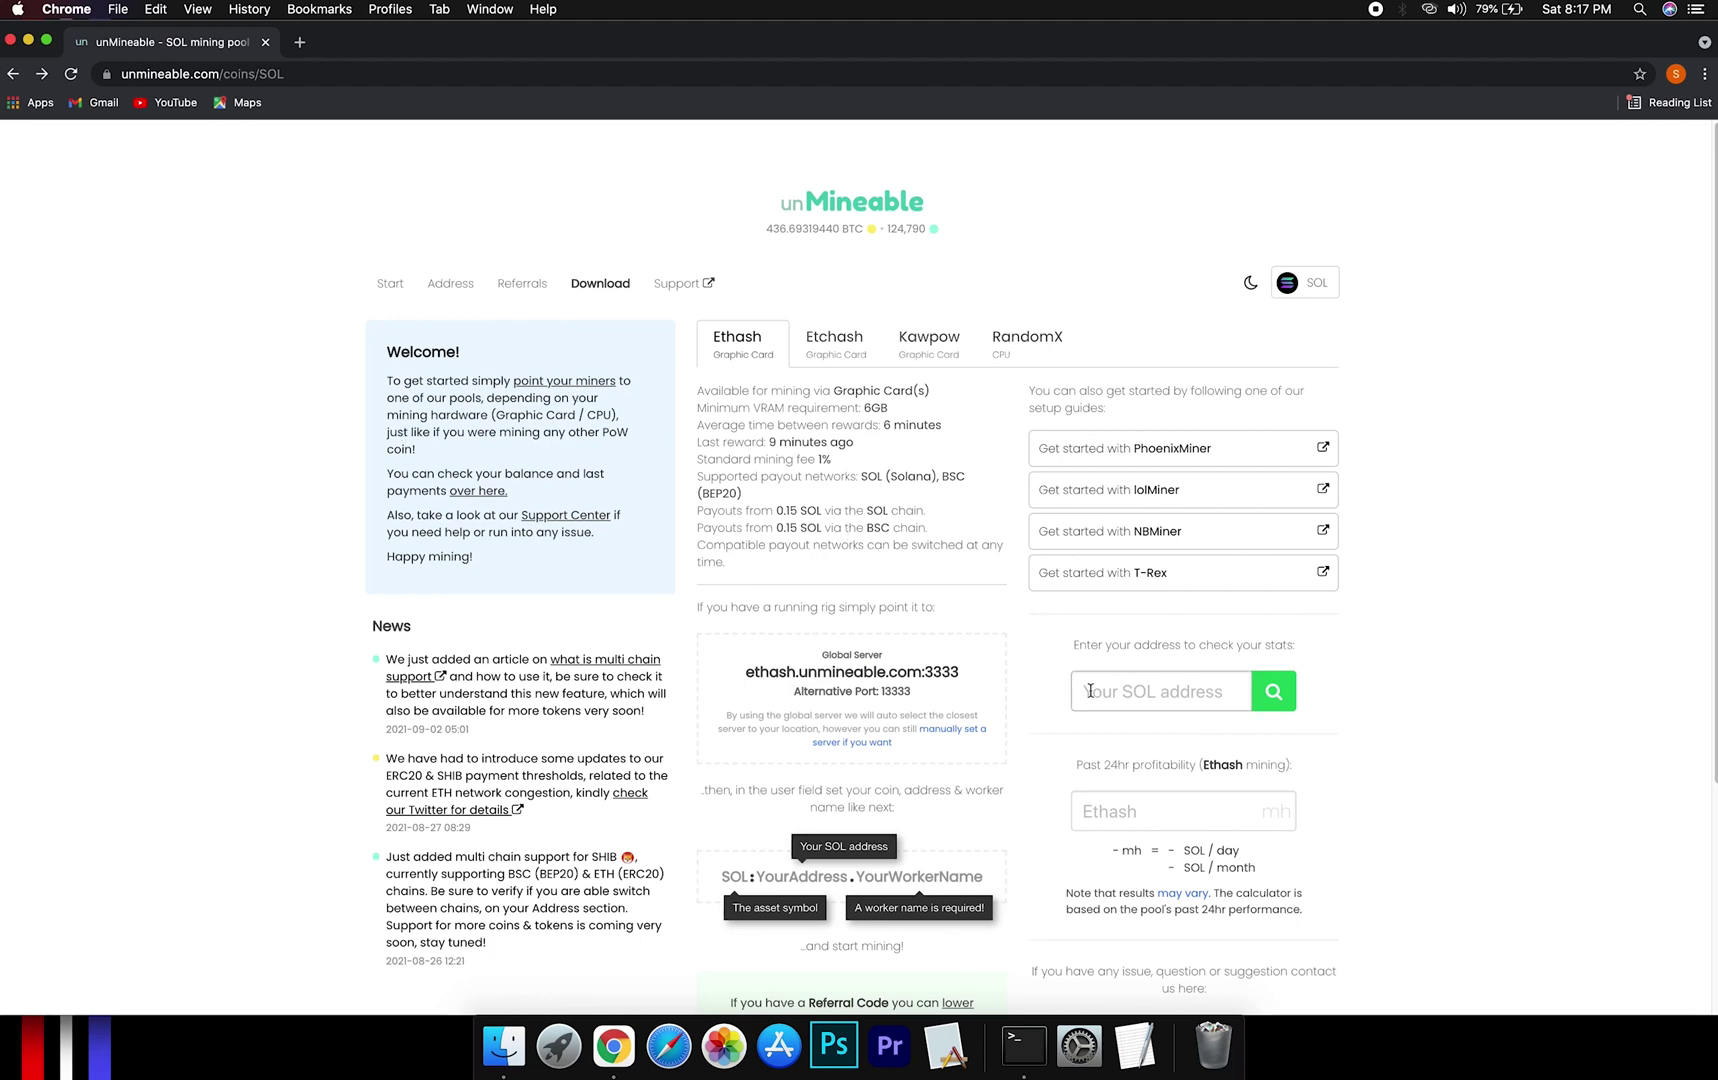
Step: Paste the copied wallet address into unMineable's 'Your SOL address' field
left_click(1107, 692)
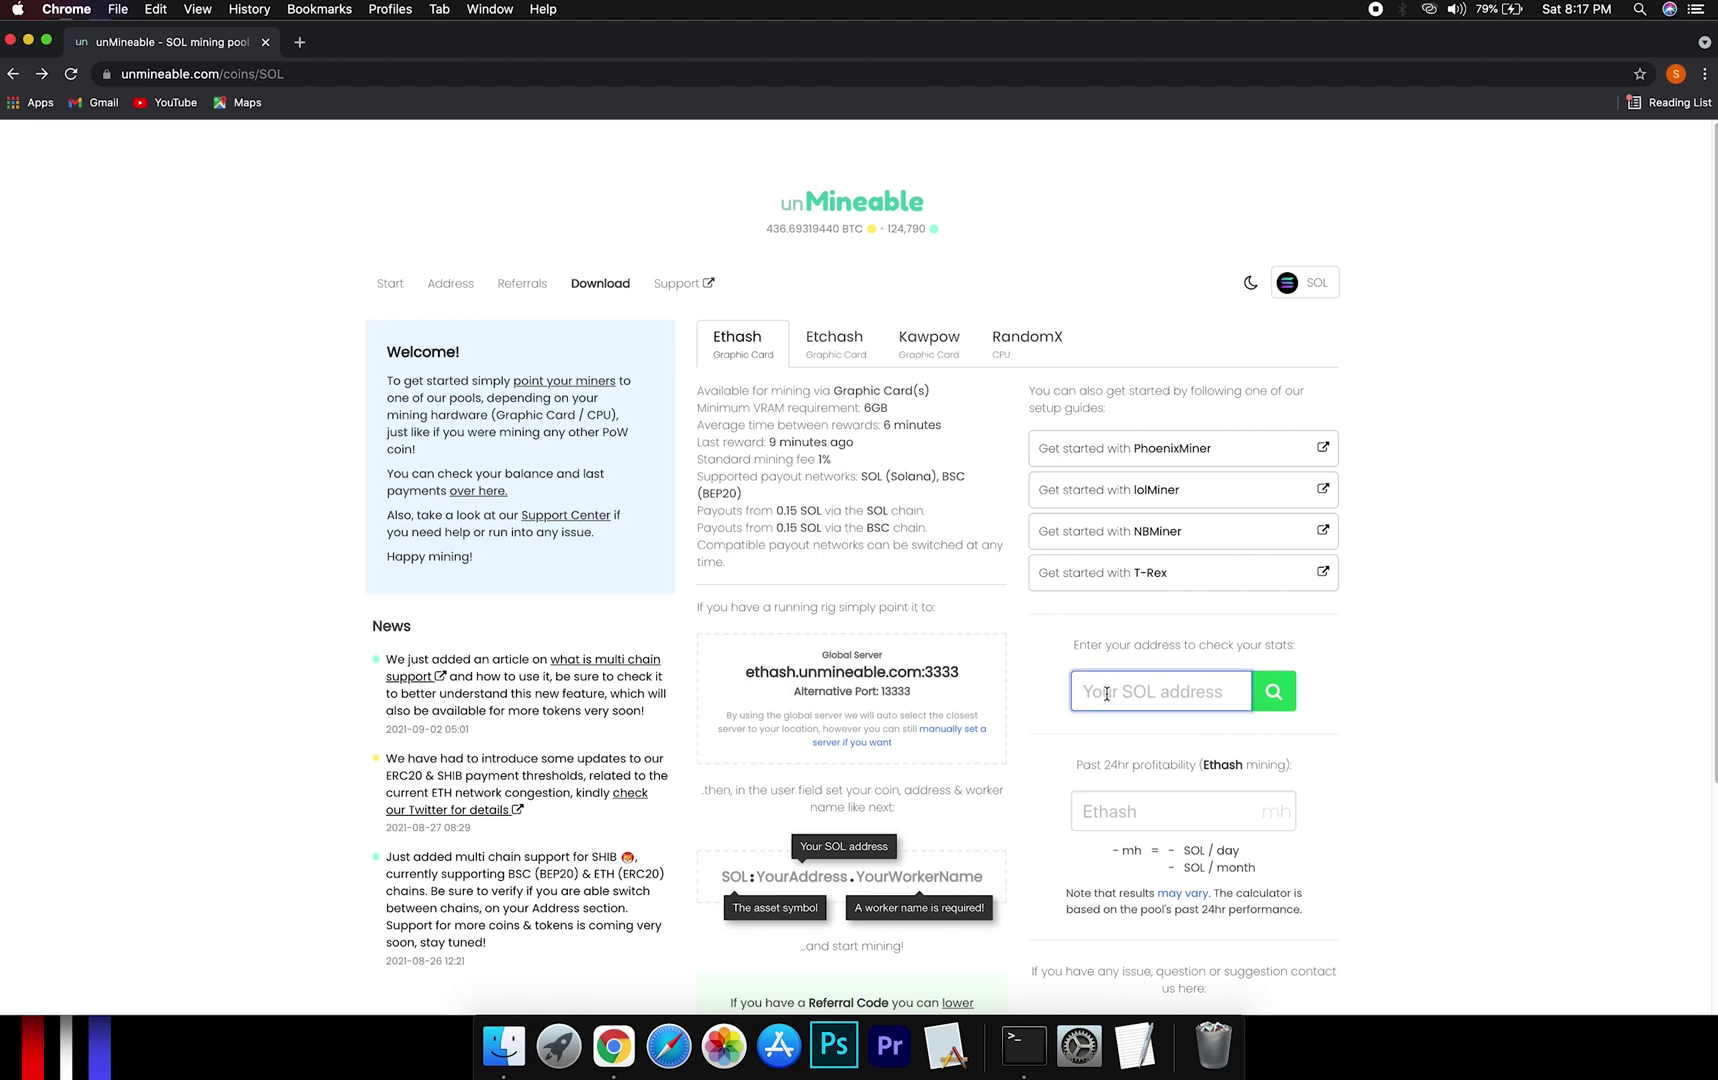
key("super+v")
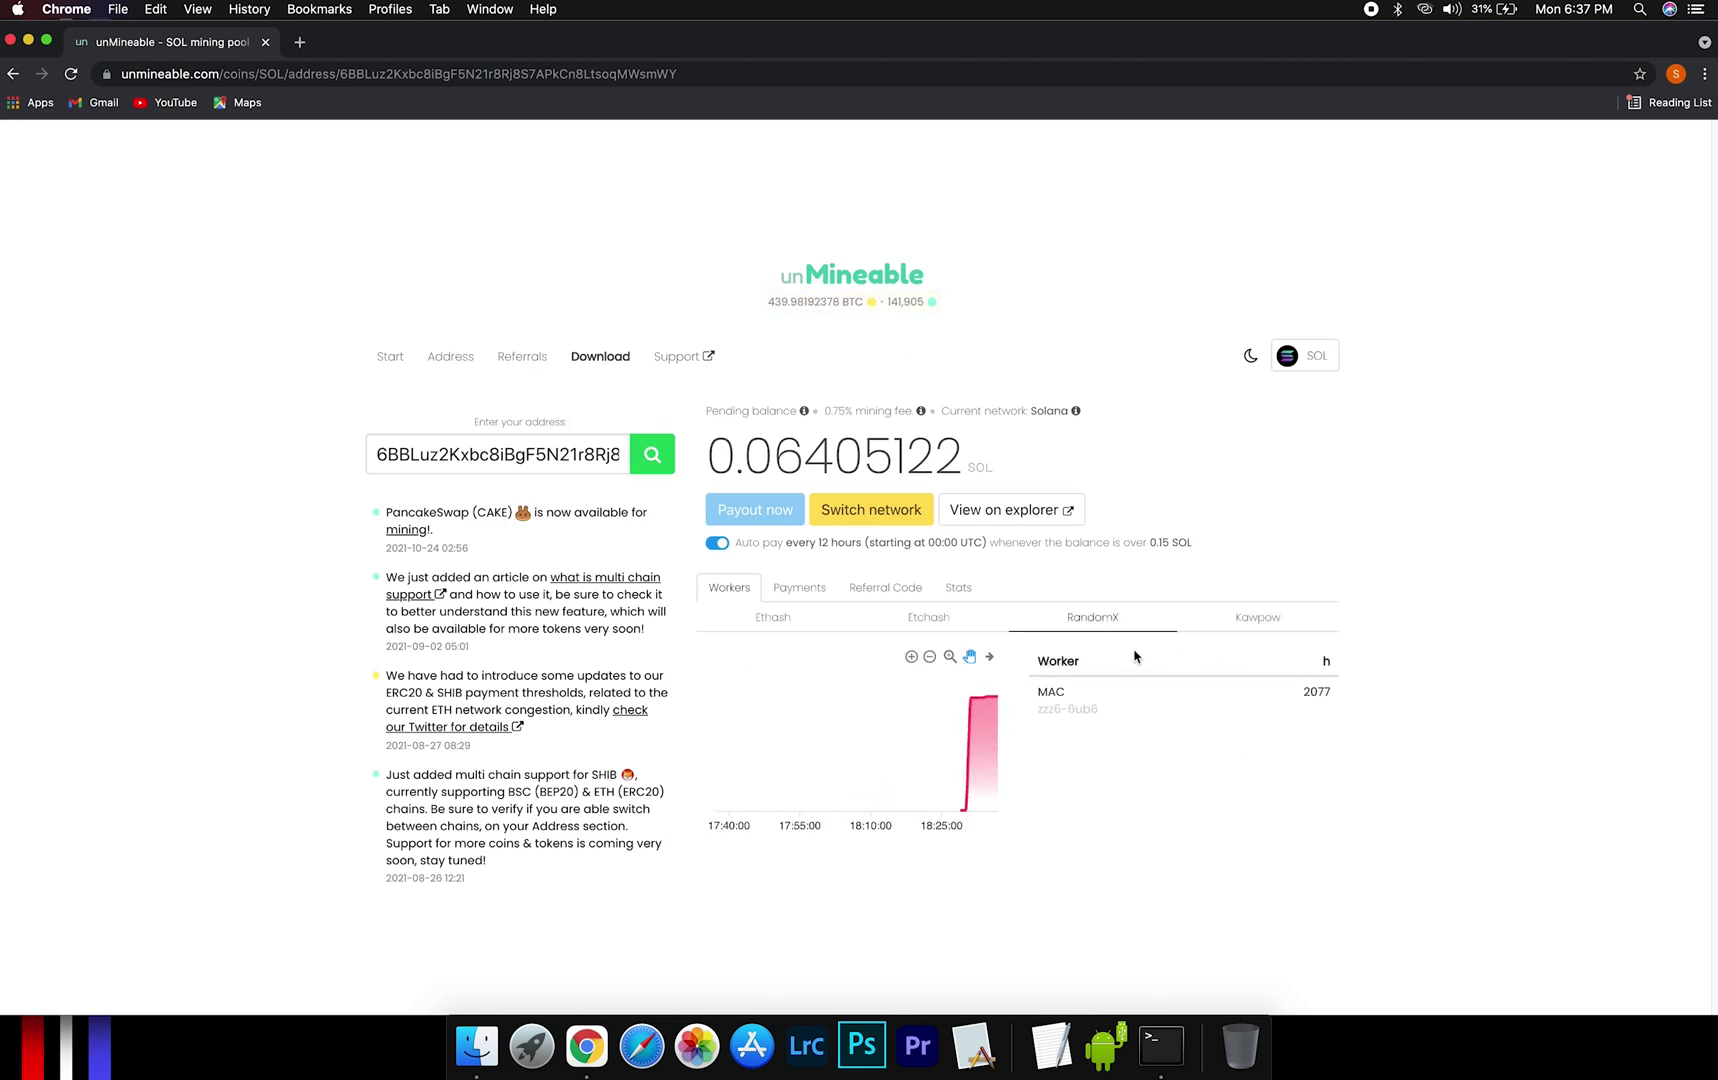
Step: View the wallet's Payments tab, then its Stats tab beside the 0.06405122 SOL balance
left_click(799, 587)
left_click(957, 587)
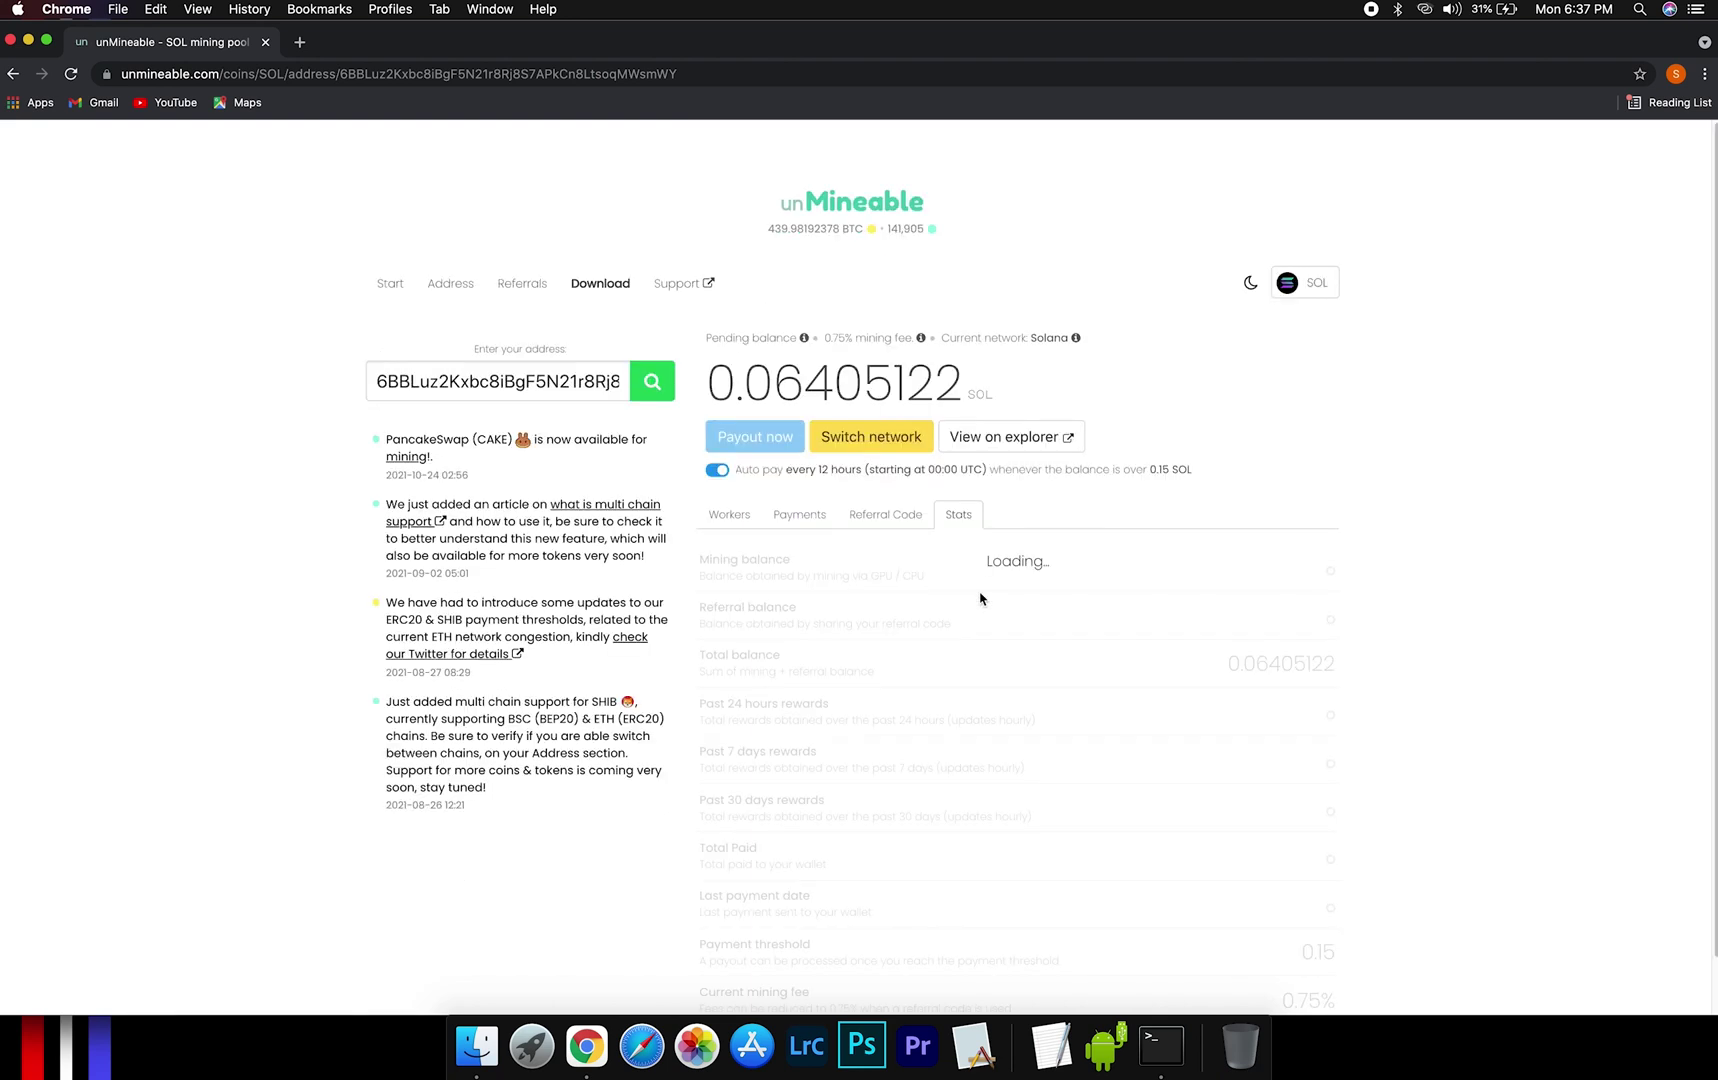